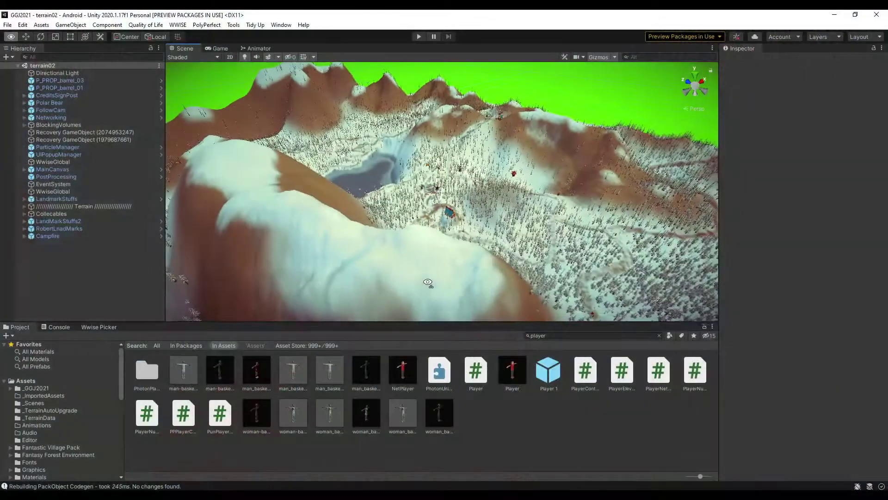
- Look around the terrain02 scene, surveying the mountains, the campsite with its tent, the forest and the lake
left_click_drag(428, 283, 461, 284)
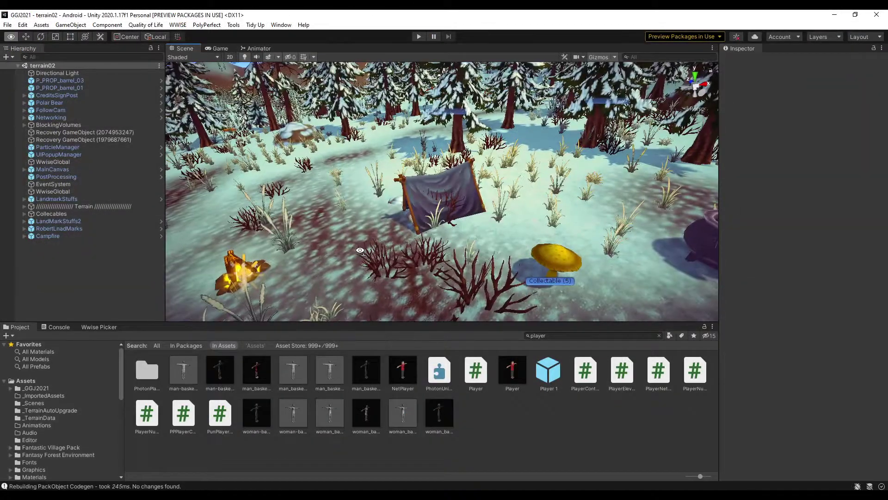
left_click_drag(360, 250, 342, 246)
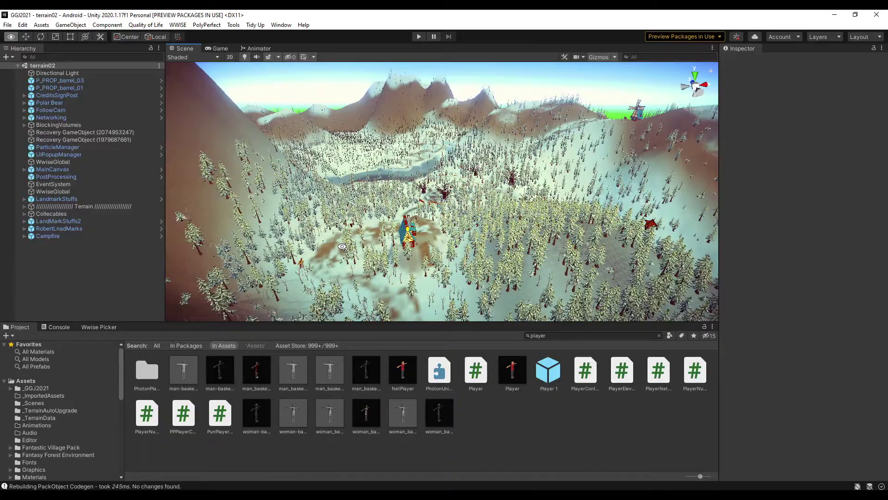
left_click_drag(343, 246, 338, 209)
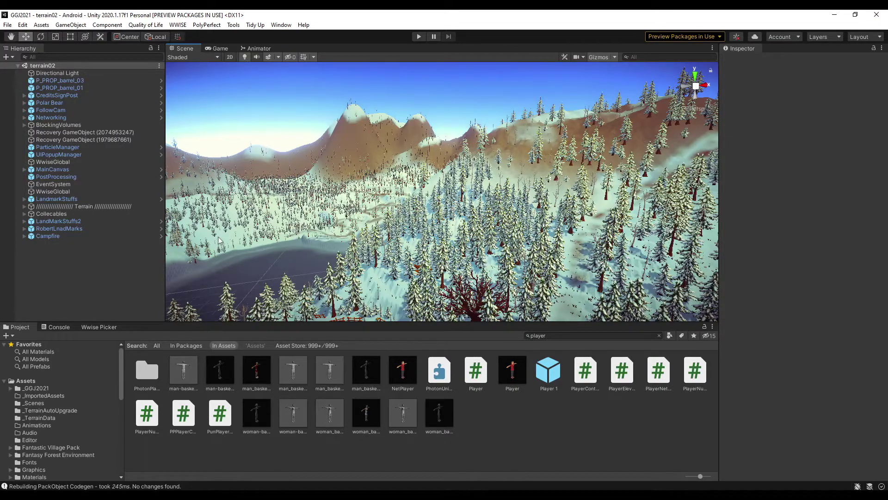
scroll(235, 248, "up", 3)
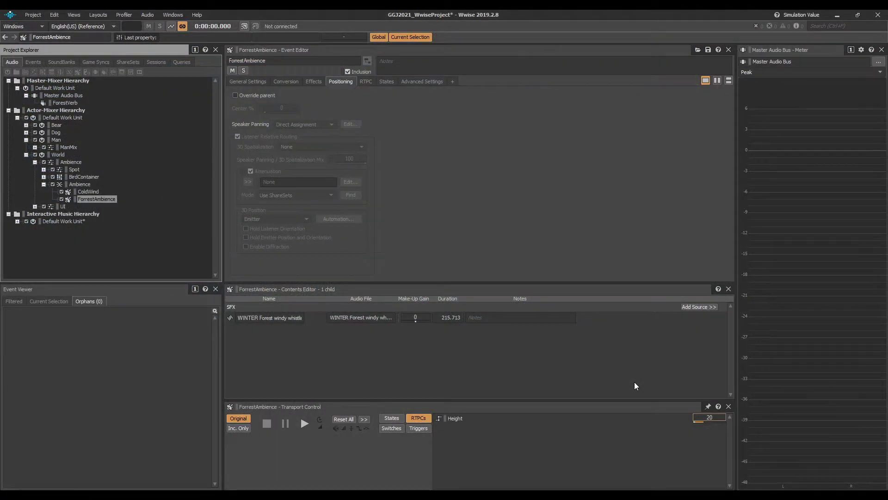
- Switch to Wwise, audition ForrestAmbience at Height 20, and audition ColdWind with Height set to 120
left_click(634, 382)
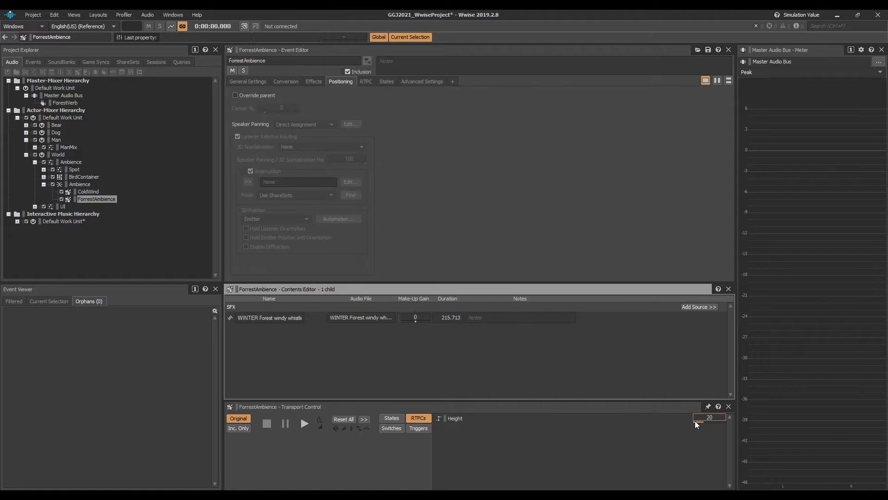
key("space")
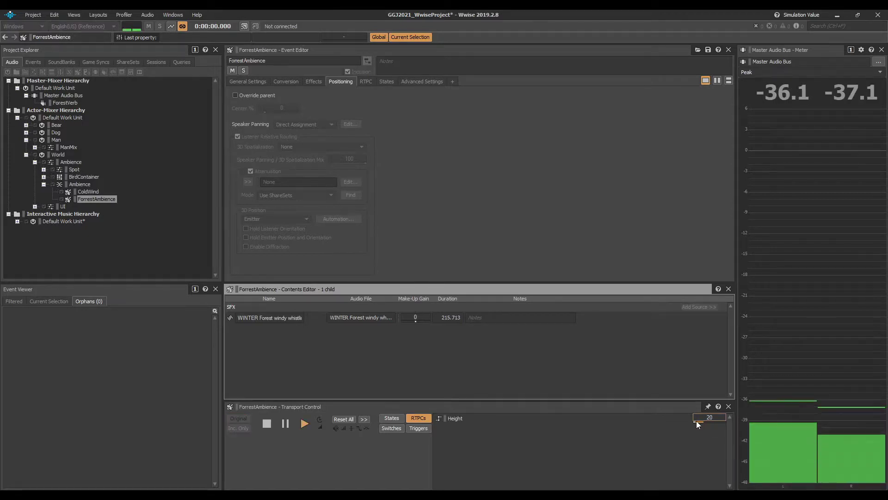
left_click(87, 192)
scroll(696, 422, "up", 5)
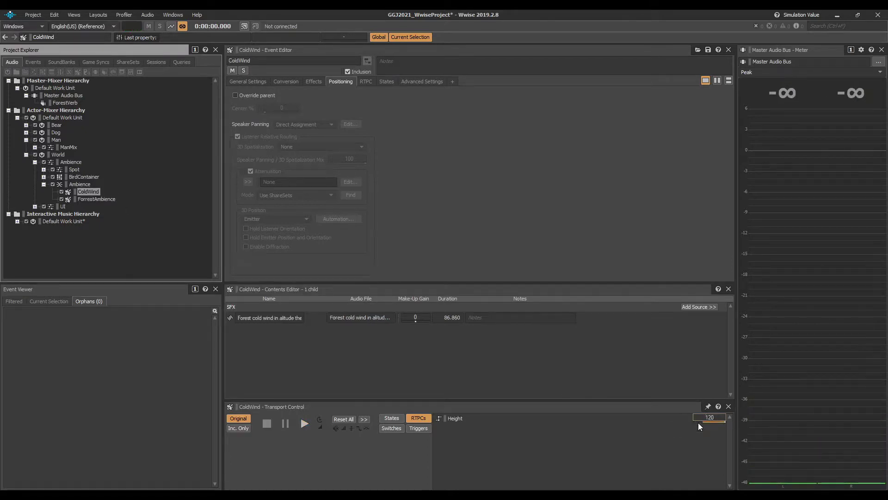
key("space")
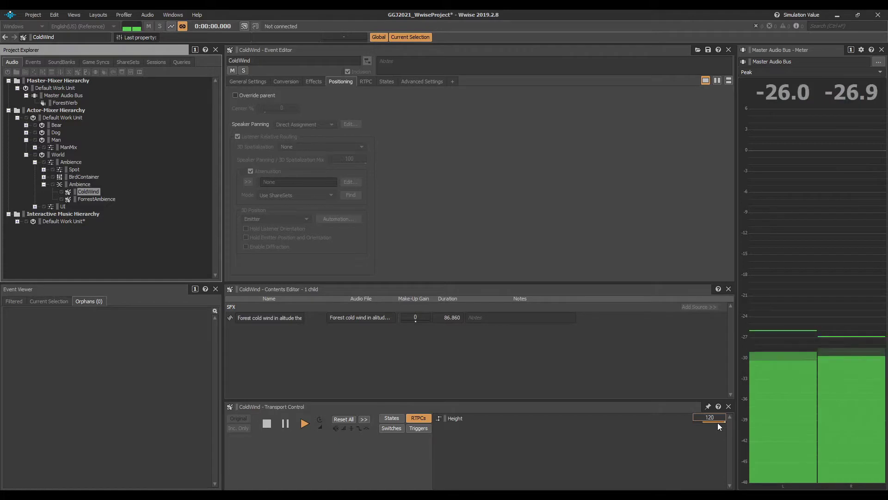
- Show the RTPC settings of the Ambience blend container and ColdWind's curve of Voice Volume against Height
left_click(86, 184)
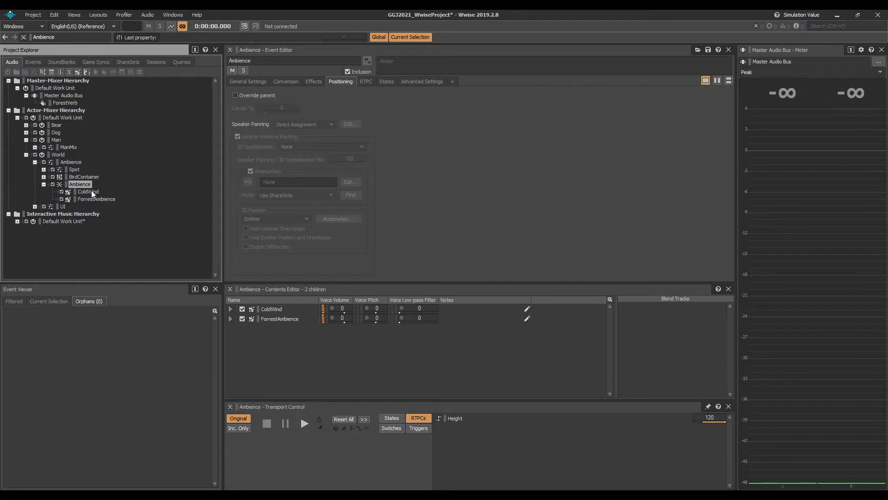
left_click(366, 82)
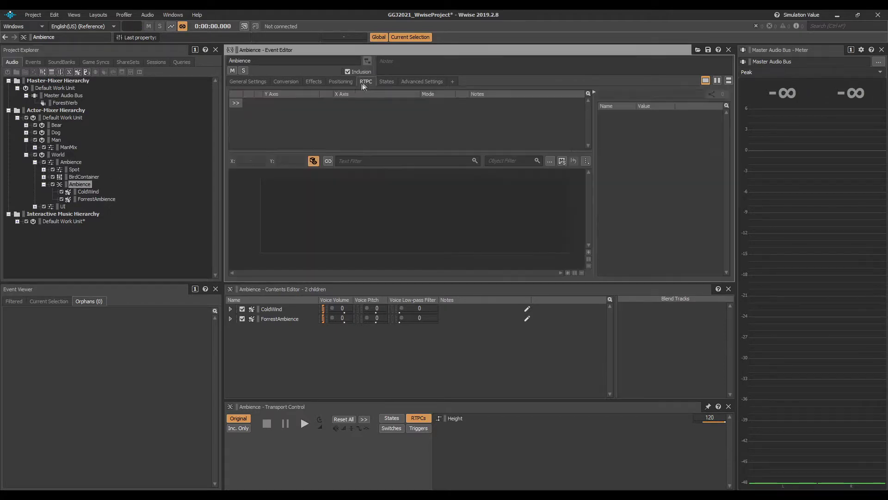
left_click(86, 192)
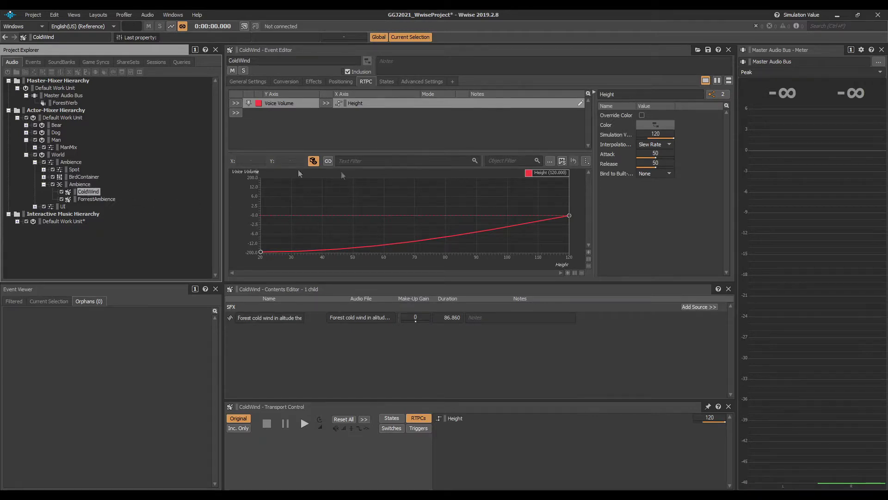
- Audition the Ambience container from Height 120 down to Height 20, and stop playback
left_click(82, 184)
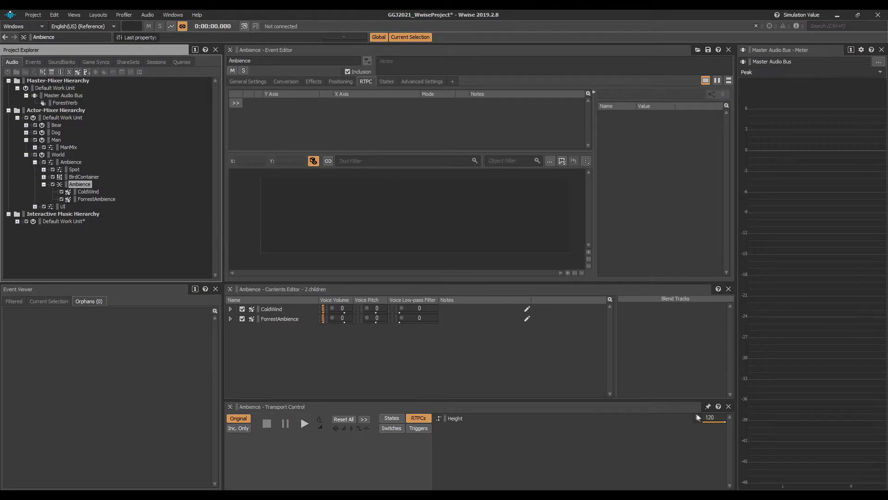
left_click_drag(718, 423, 753, 428)
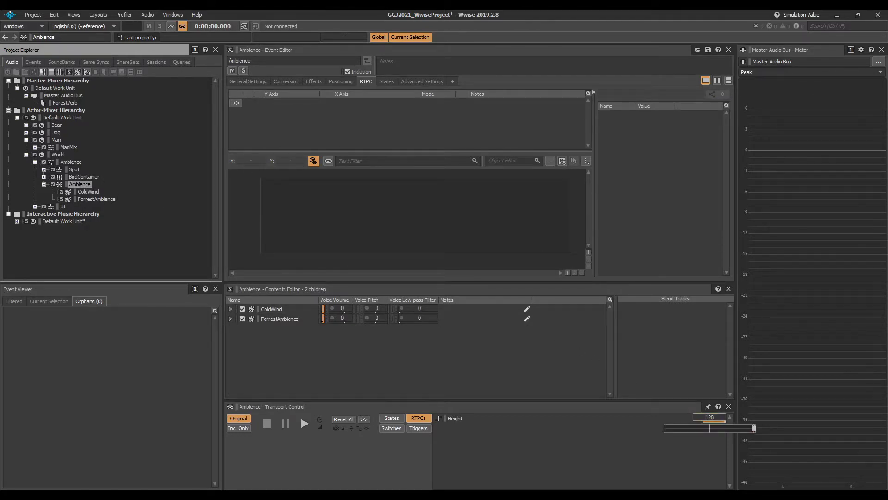
key("space")
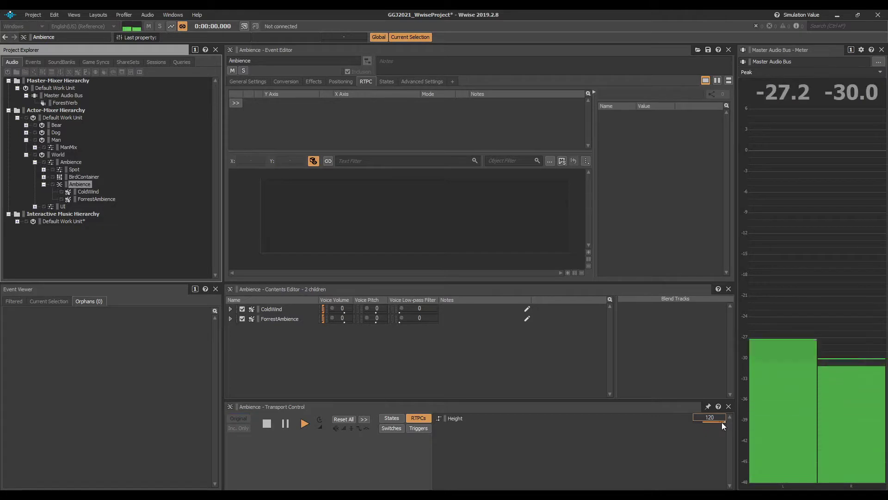
left_click_drag(723, 426, 670, 428)
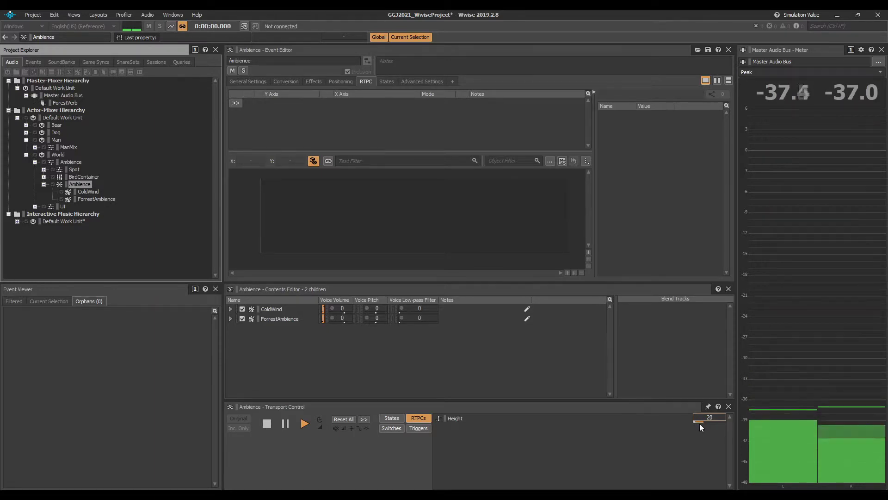
key("space")
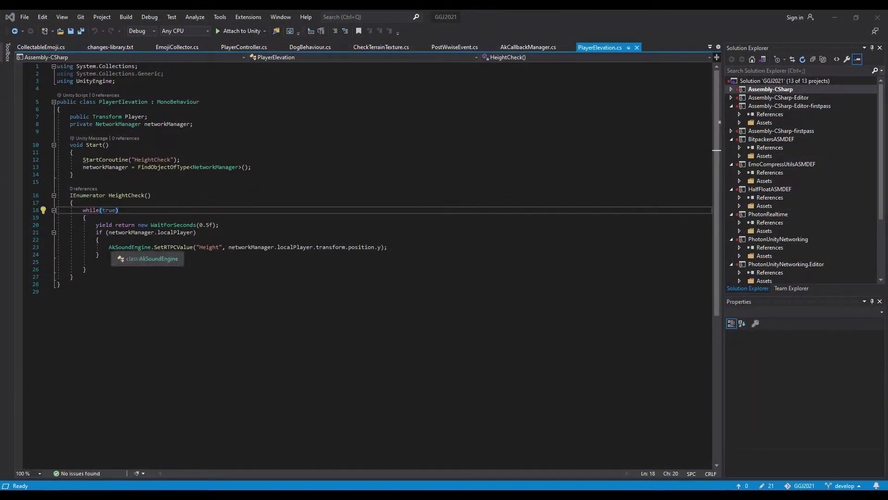
- Switch to Visual Studio and highlight the AkSoundEngine.SetRTPCValue line for "Height" in PlayerElevation.cs
left_click_drag(108, 247, 392, 245)
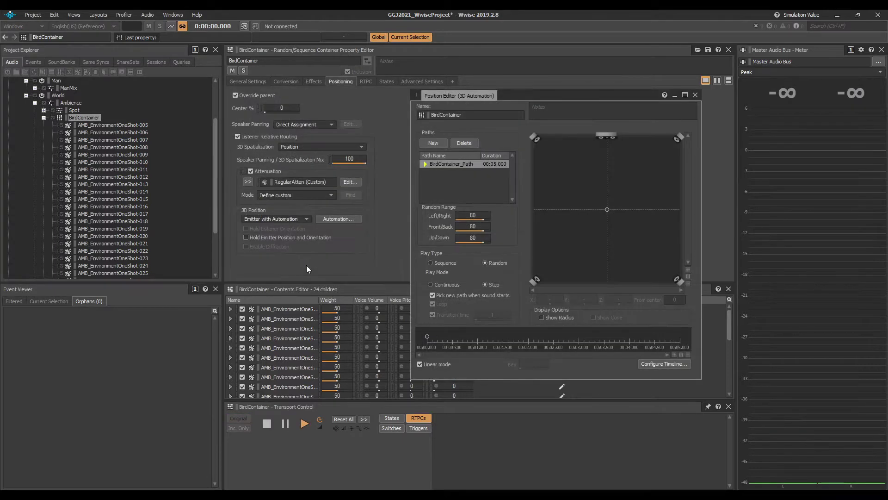
- Audition BirdContainer in Wwise, and move the selection from FootstepMan up to the Foley container in ManMix
key("space")
key("space")
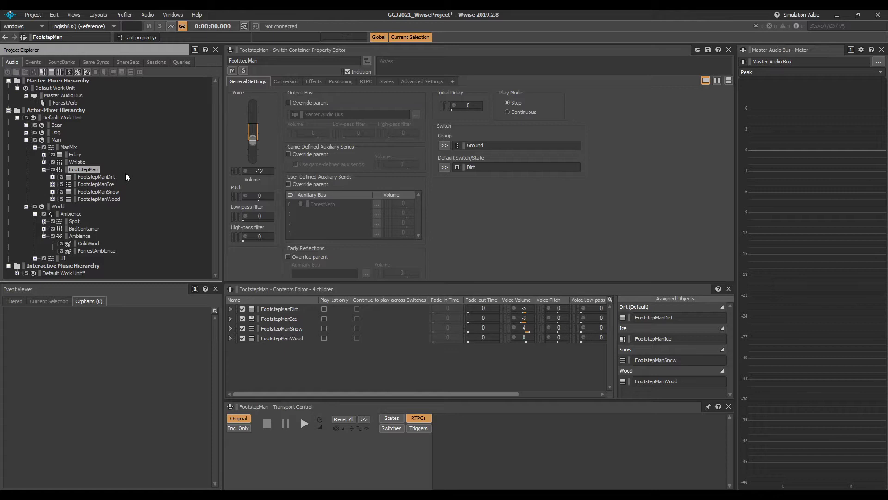
key("Up")
key("Up")
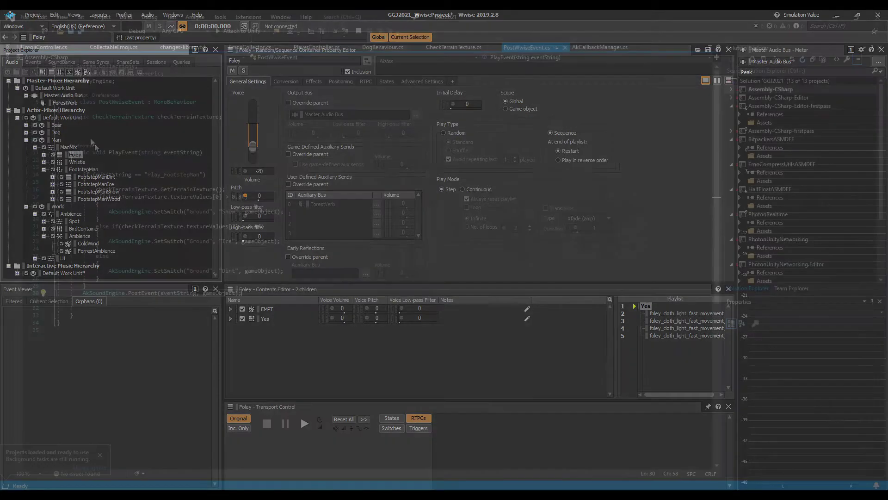
- Highlight the PlayEvent(string eventString) declaration in PostWwiseEvent.cs and return to Unity
left_click_drag(70, 153, 204, 152)
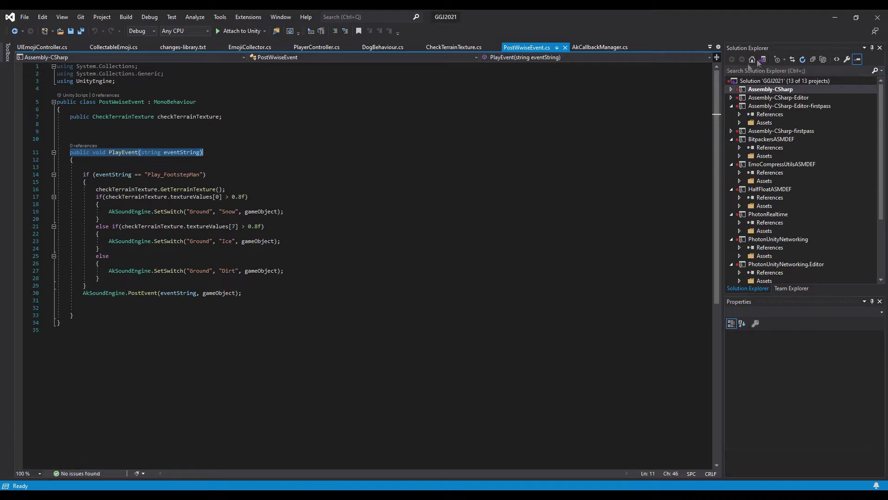
left_click(838, 15)
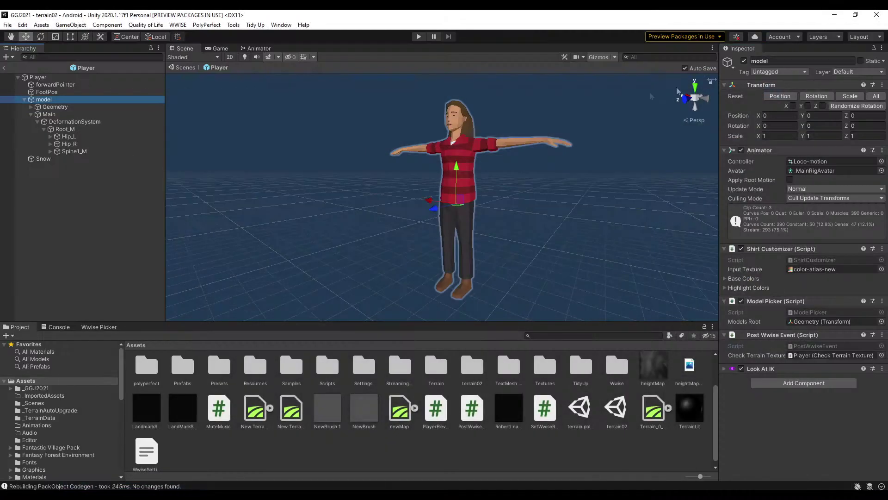
- Open the Animation window for the player's model, load the Walk 2 clip and shrink the window beside the character
left_click(281, 25)
mouse_move(318, 190)
left_click(430, 207)
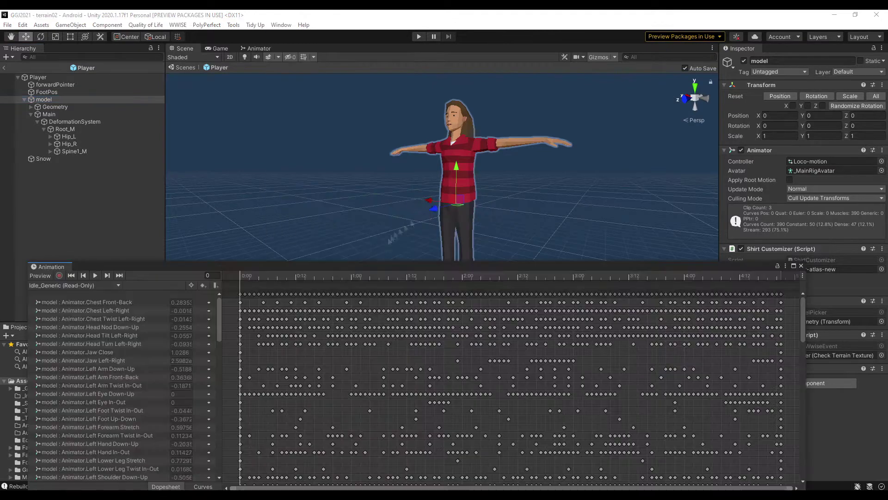
left_click(70, 290)
left_click(76, 323)
left_click_drag(533, 312, 360, 307)
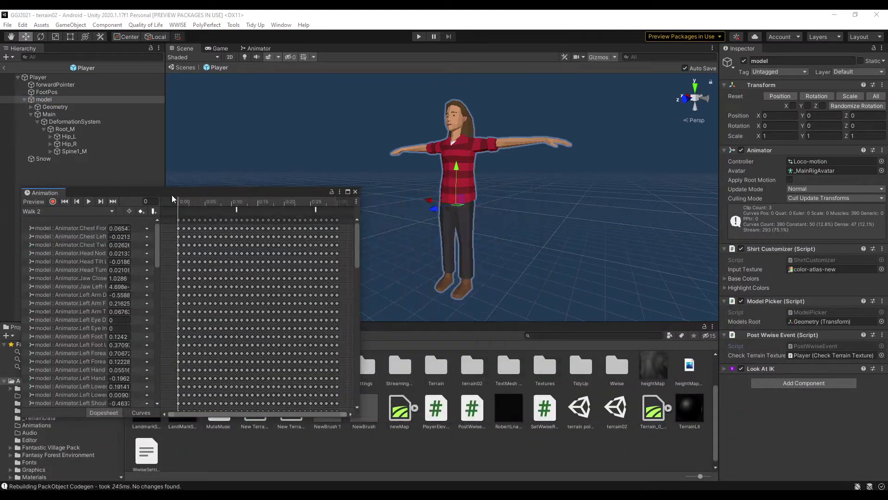
- Scrub the Walk 2 clip to frame 11 and inspect the footstep animation event's function and string parameter
left_click_drag(174, 201, 236, 208)
left_click(181, 202)
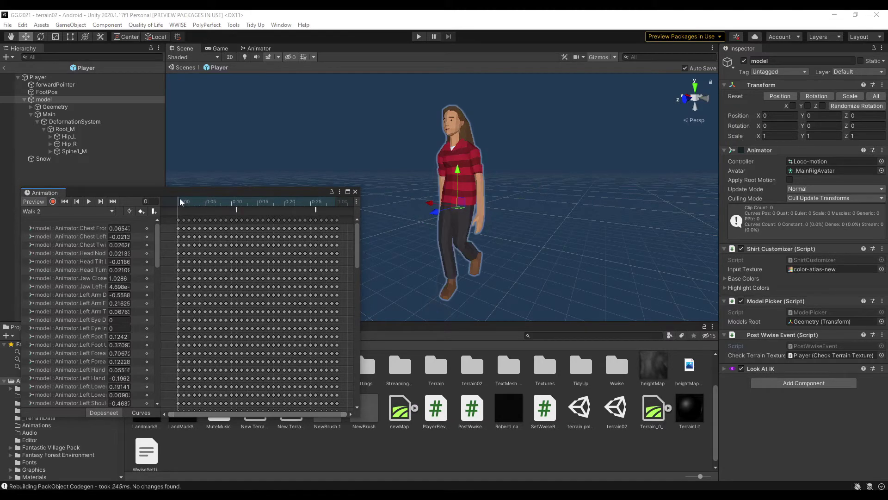
left_click_drag(181, 202, 237, 211)
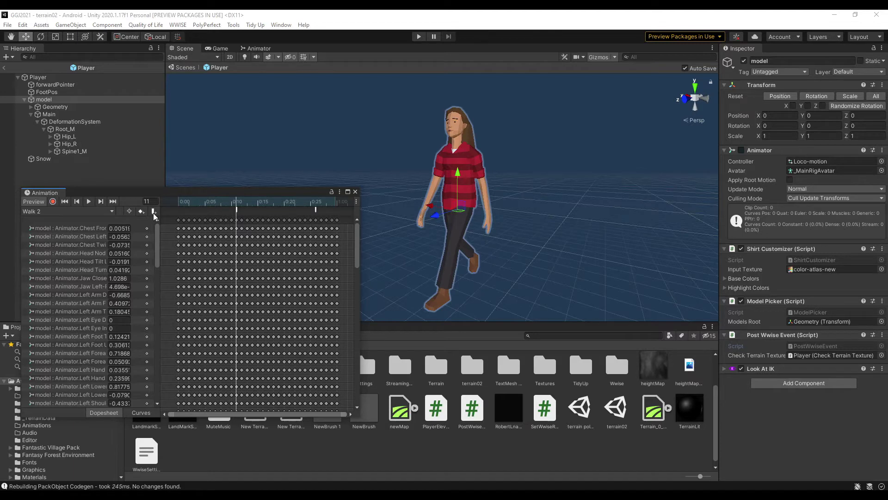
left_click(236, 211)
left_click(814, 104)
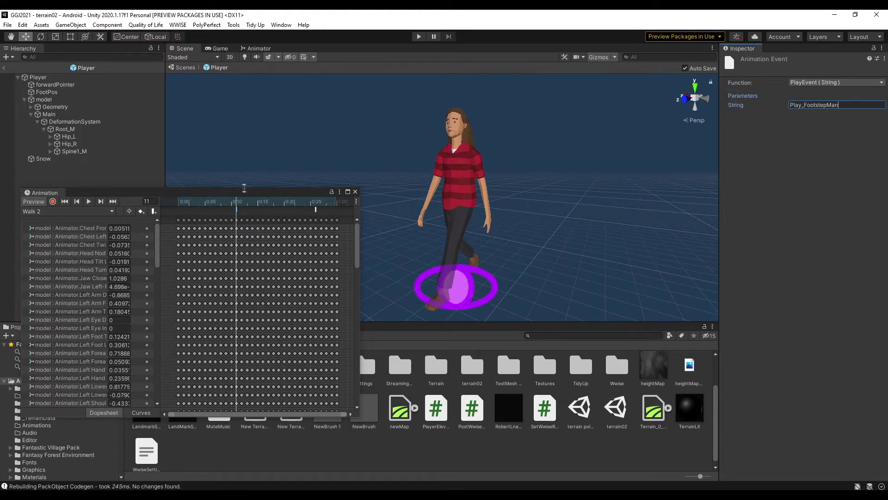
- Return to the Scene view and close the player's Animation window
left_click(259, 48)
left_click(220, 48)
left_click(185, 48)
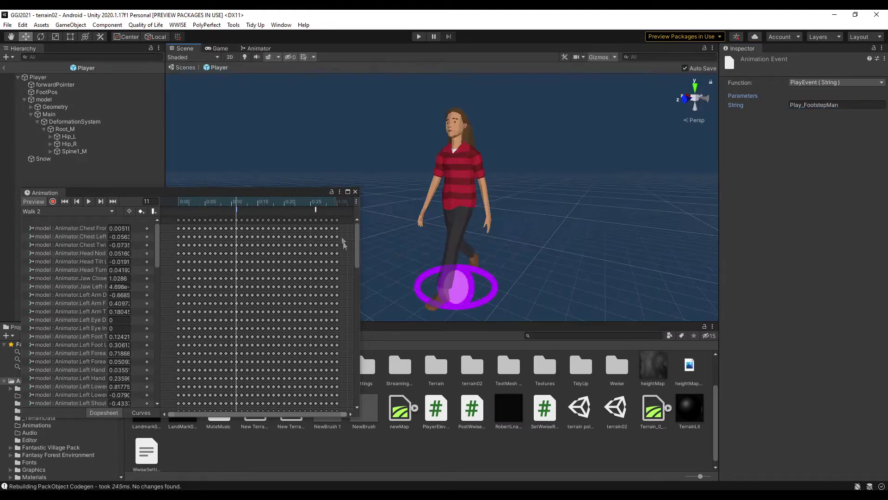
left_click(355, 191)
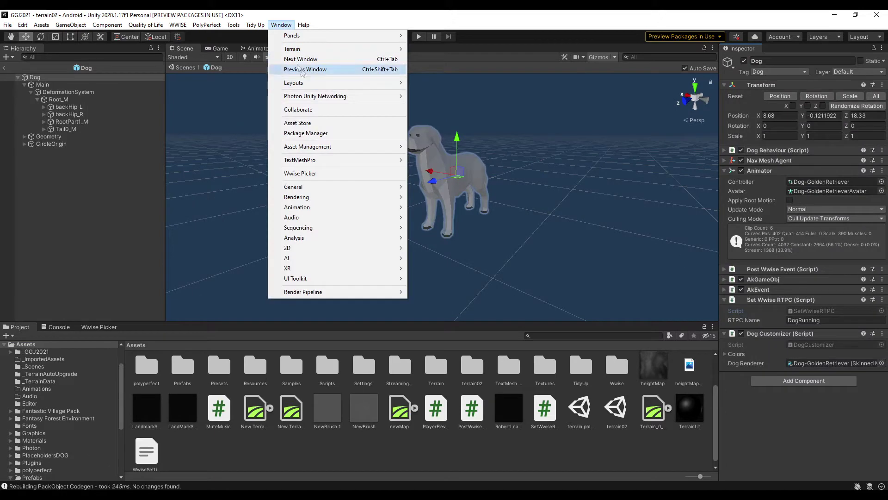
- Open the Animation window for the Dog prefab and load the Dog-GoldenRetriever_Run clip
mouse_move(313, 207)
left_click(425, 204)
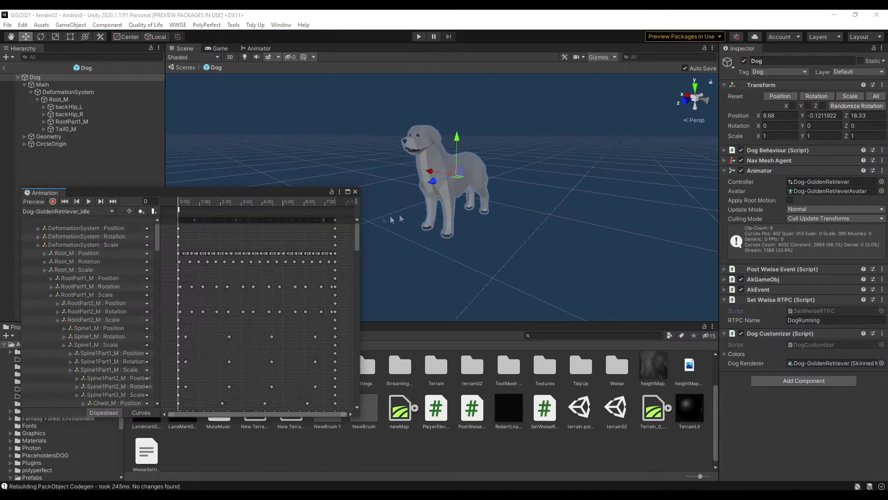
left_click(85, 212)
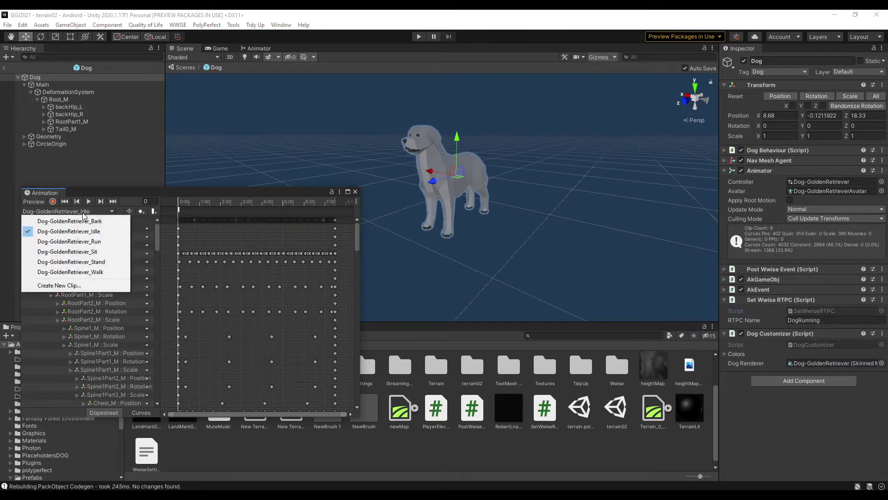
left_click(83, 241)
- Inspect the Run clip's first PlayEvent and SetWwiseRTPCValue events, previewing the dog's pose at frame 2
left_click(188, 210)
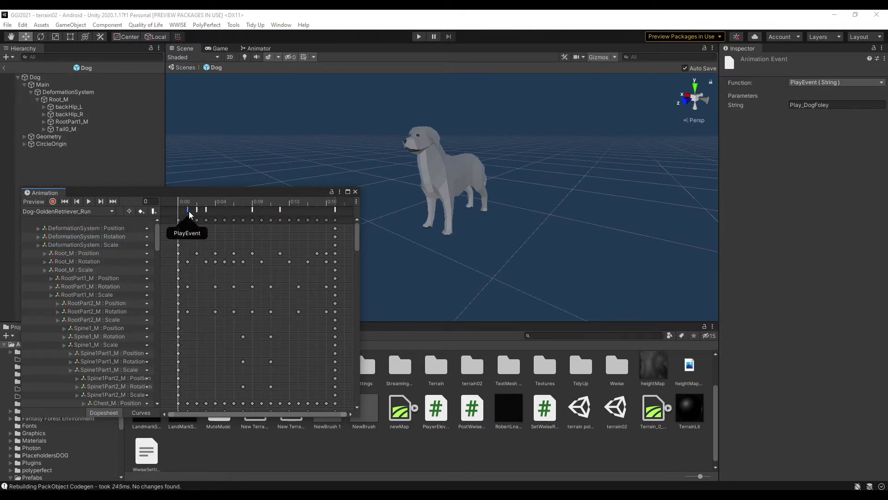
left_click(197, 210)
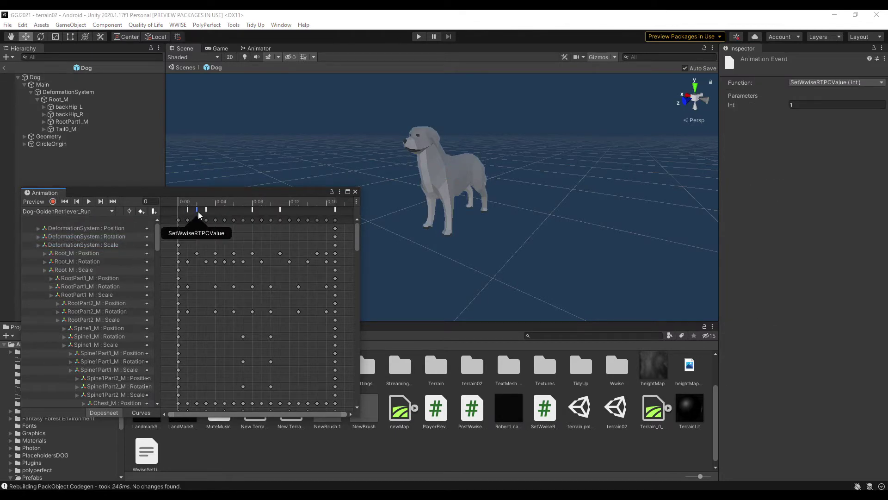
left_click(197, 204)
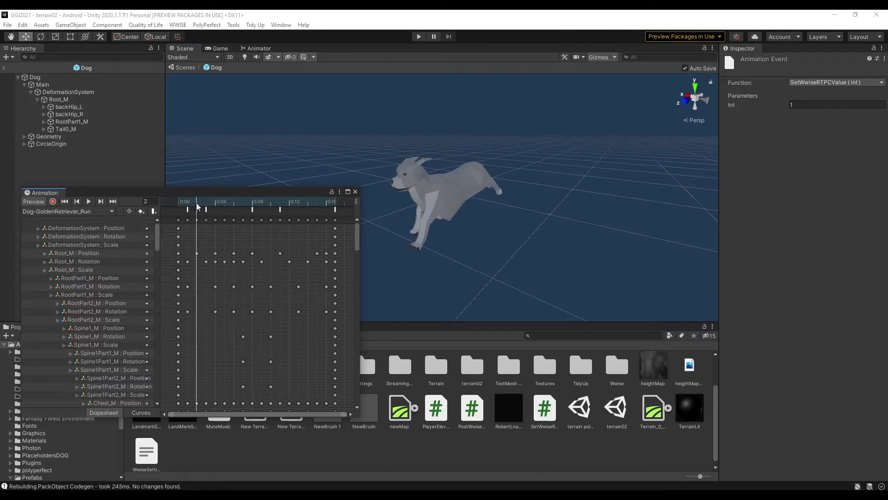
left_click(803, 106)
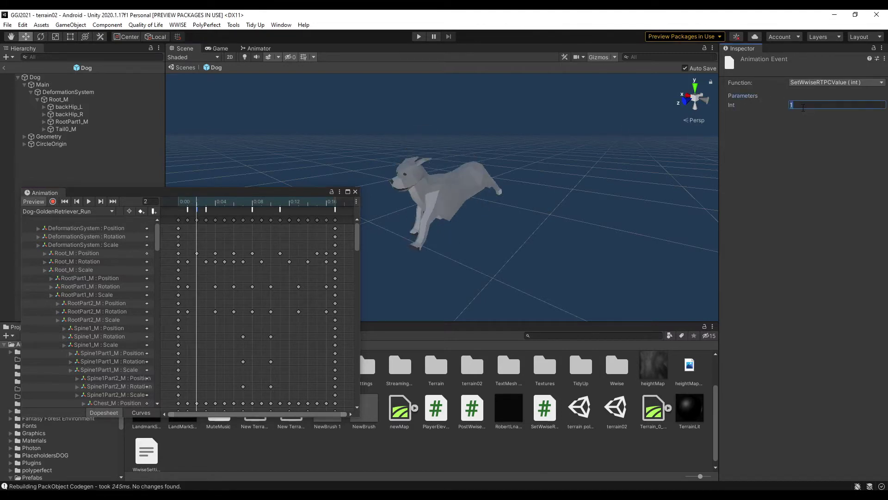
- Load the Dog-GoldenRetriever_Idle clip and inspect the parameter of the animation event at its start
left_click(101, 212)
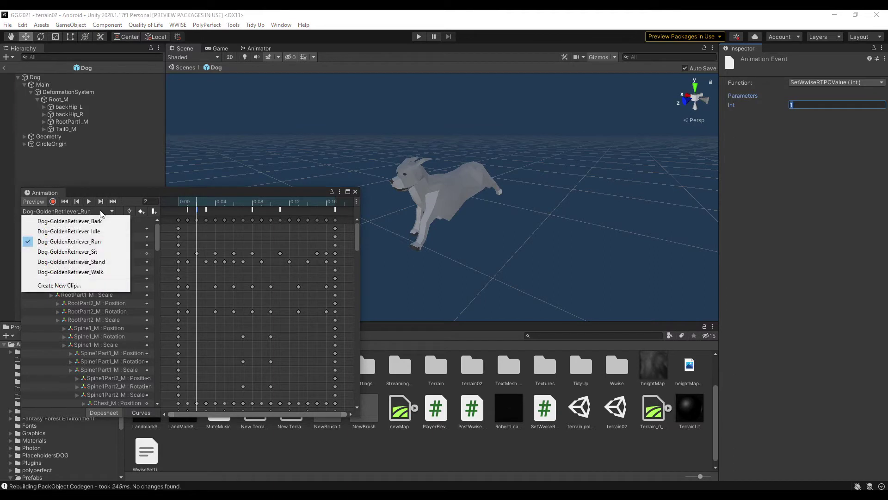
left_click(69, 231)
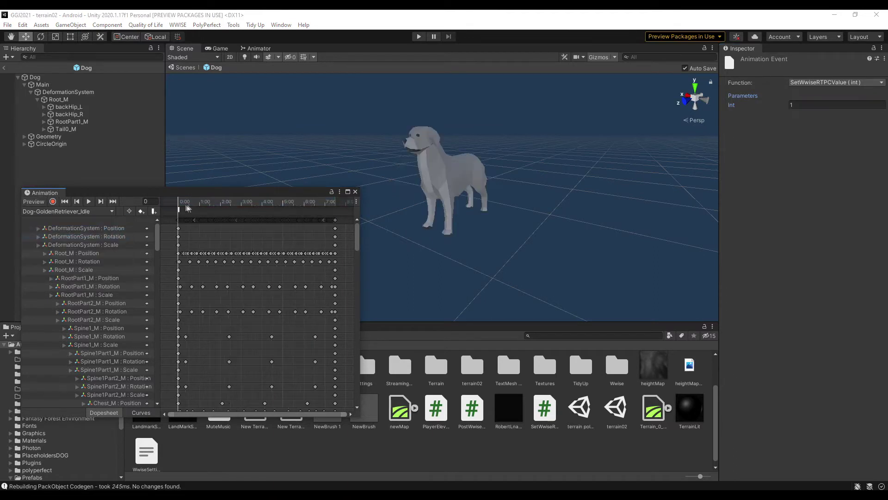
left_click(180, 211)
left_click(827, 103)
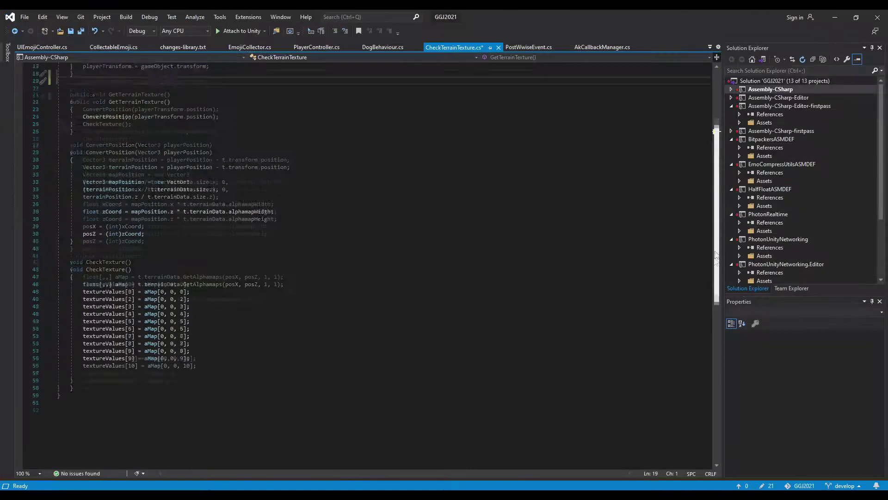
- Switch to Visual Studio, review the terrain texture lookup methods in CheckTerrainTexture.cs, and save the script
scroll(506, 282, "up", 3)
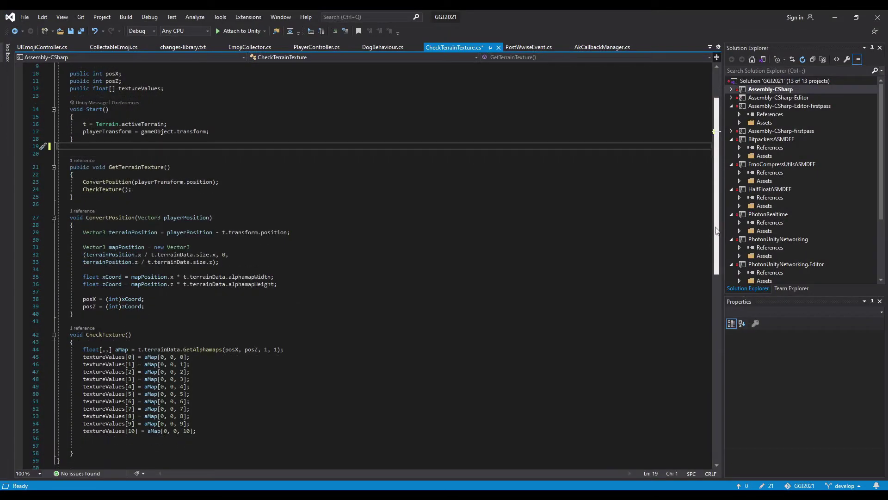
left_click(506, 284)
key("ctrl+s")
left_click(318, 445)
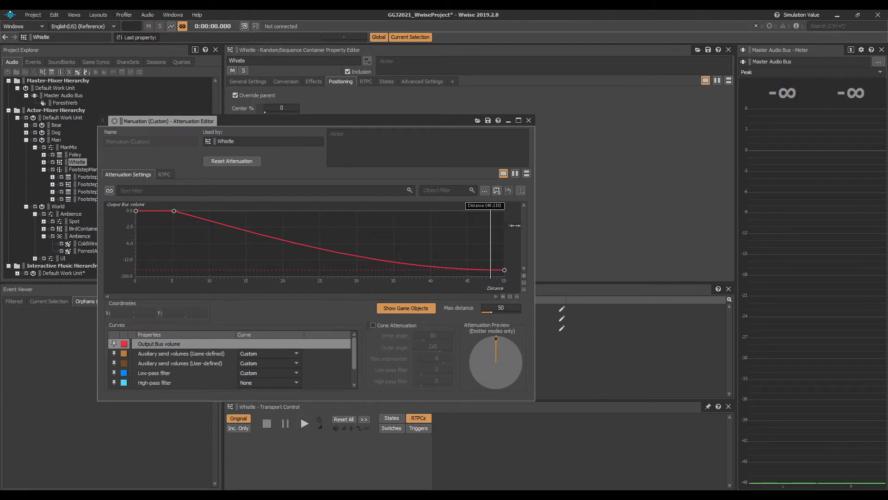
- Audition the Whistle container while viewing its game-defined auxiliary send attenuation curve, and close the Attenuation Editor
key("space")
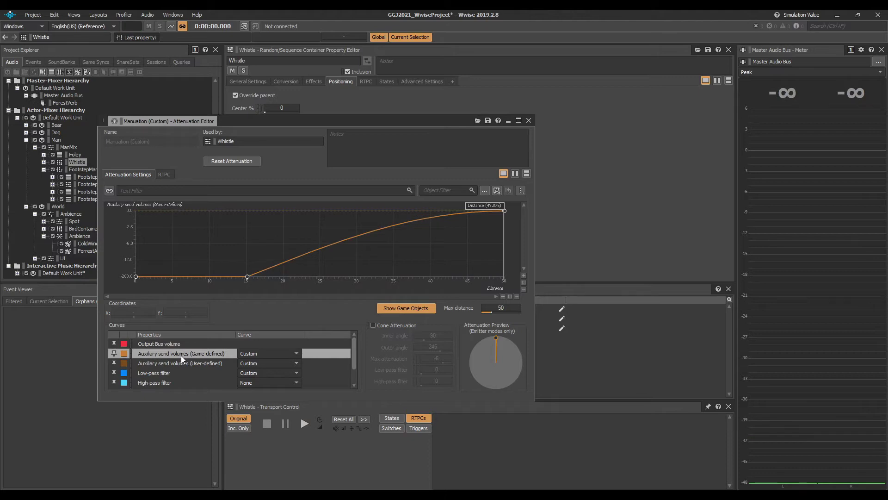
key("space")
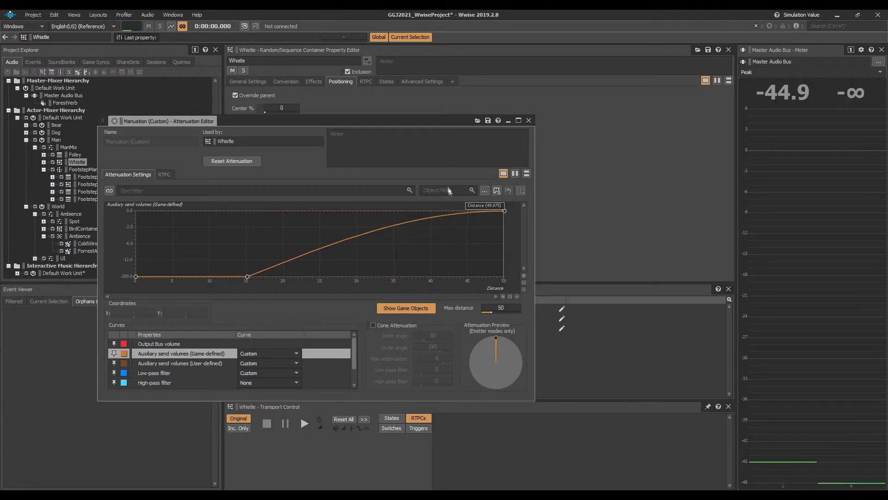
left_click(529, 121)
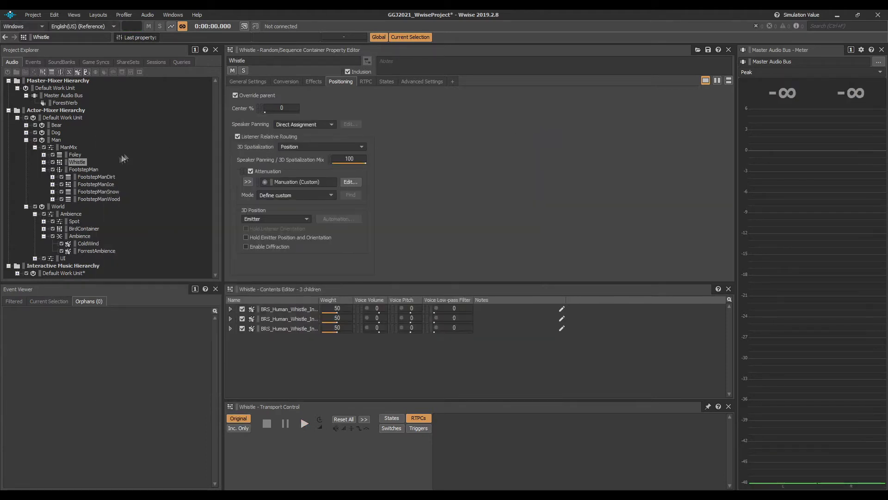
- Expand the Dog branch and its DogMix actor-mixer to examine the dog sound containers
left_click(26, 132)
left_click(67, 140)
left_click(35, 140)
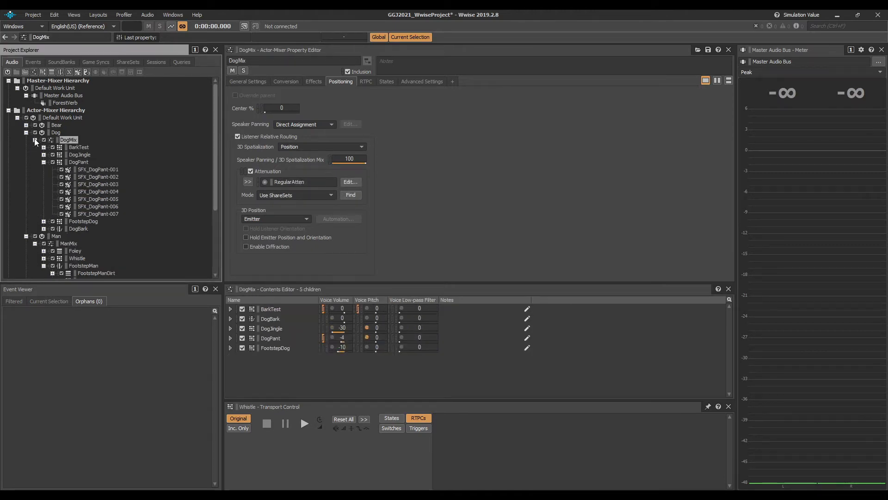
left_click(74, 148)
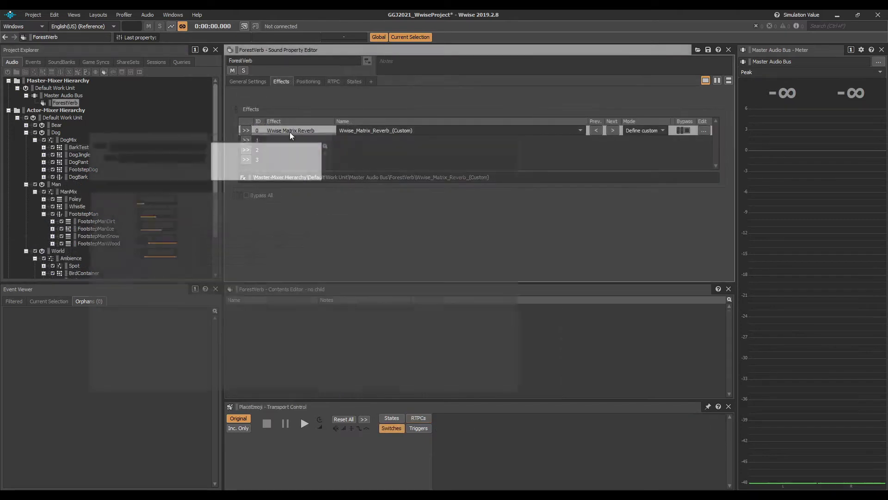
- Open the Wwise Matrix Reverb settings on the ForestVerb bus and move the Effect Editor clear of the effects list
double_click(290, 132)
left_click_drag(302, 115, 443, 184)
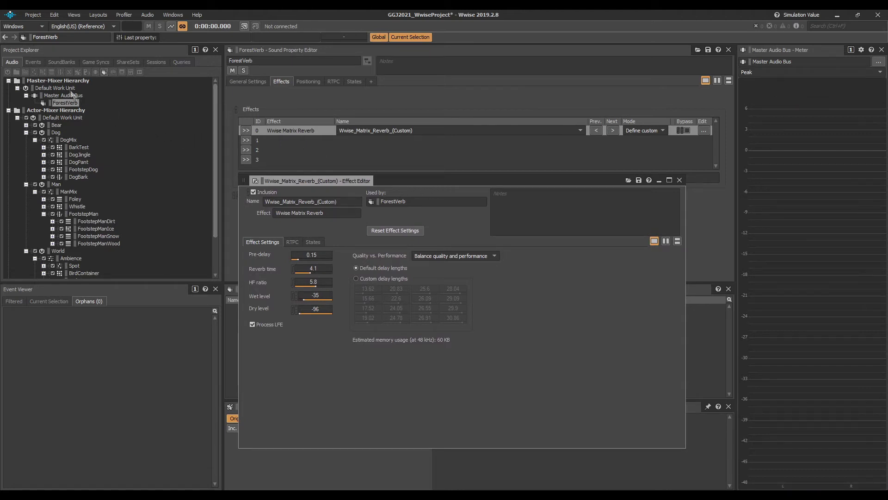
- Inspect the Play_Campfire event, close the reverb's Effect Editor, and select the Play_FootstepMan event
left_click(37, 62)
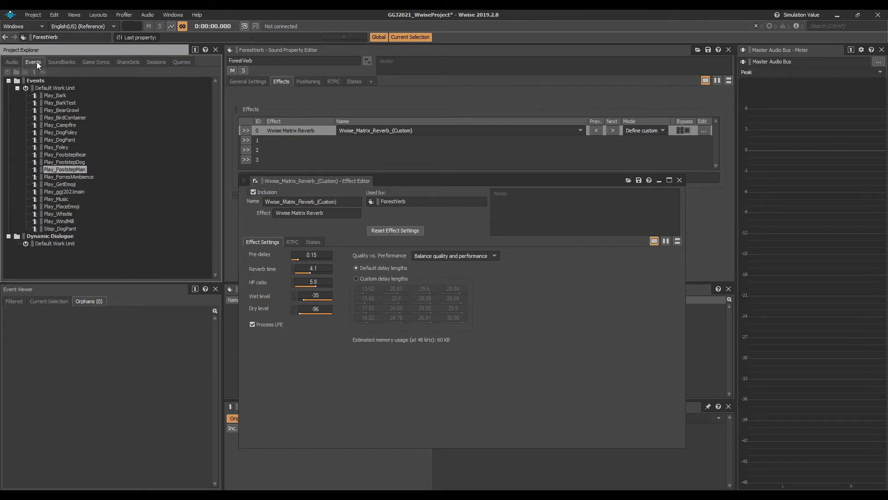
left_click(64, 126)
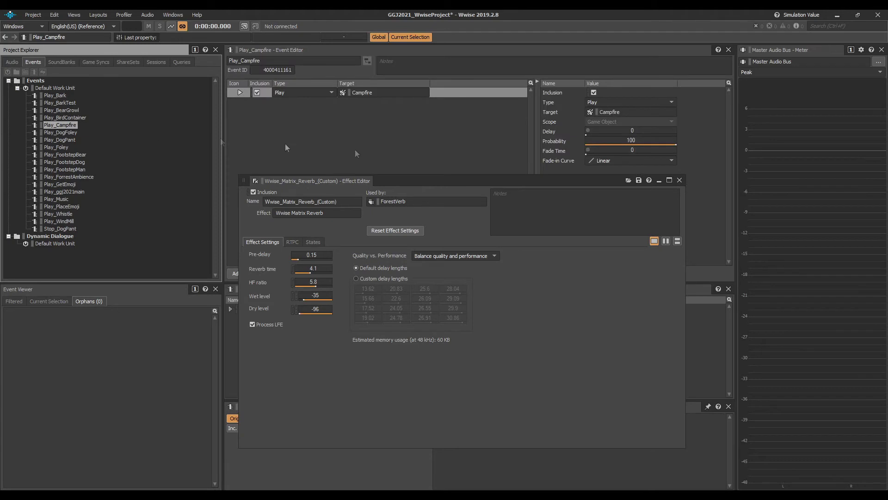
left_click(680, 181)
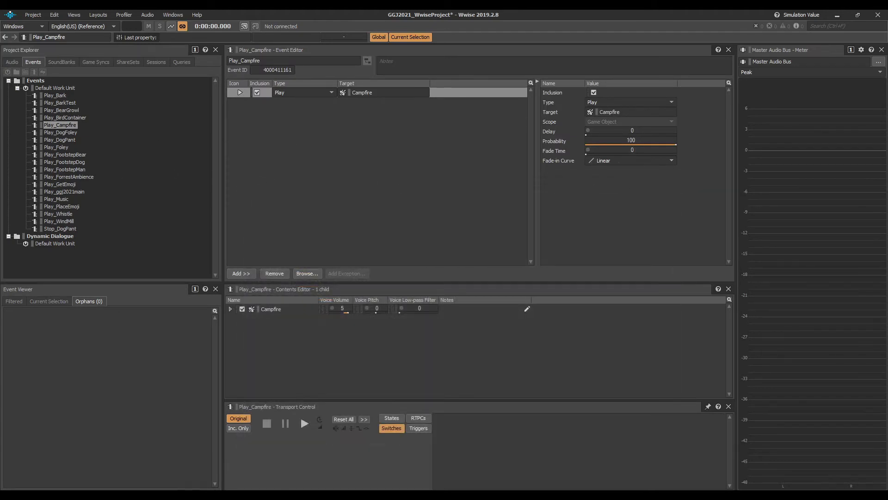
left_click(64, 170)
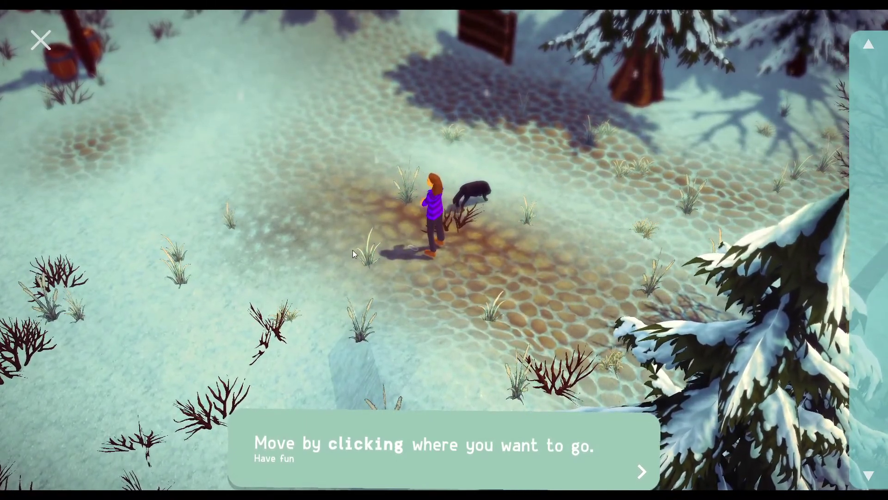
- In the running game, walk the hiker across the snowy path and use the collected glove emoticon
left_click(352, 250)
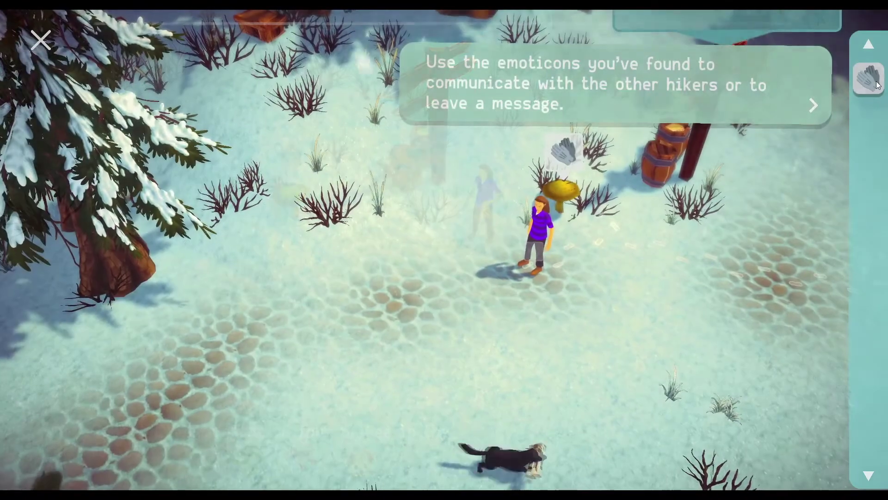
left_click(868, 79)
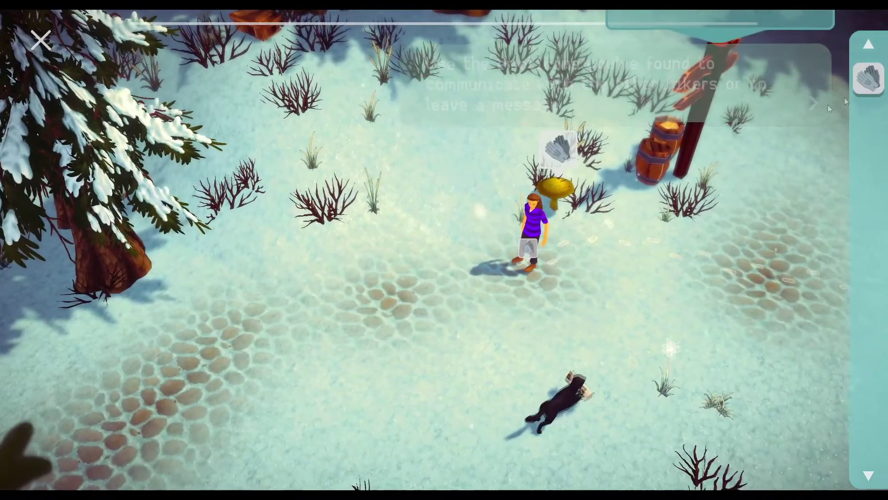